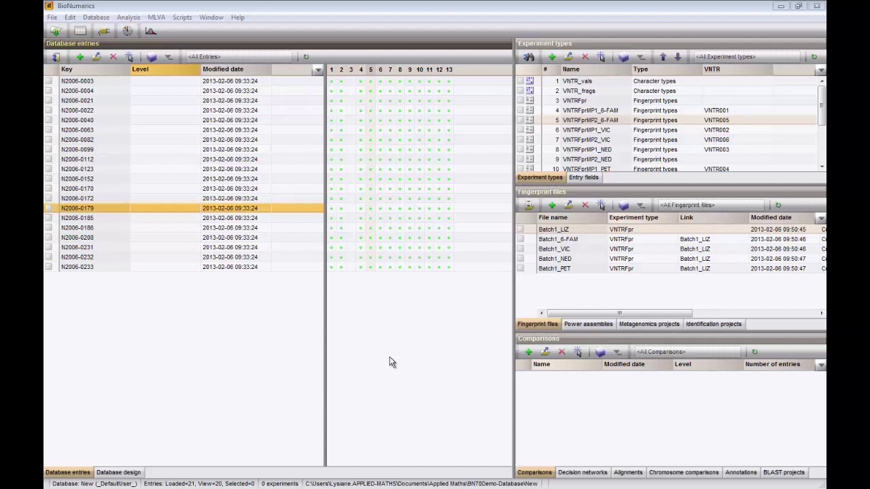
Select all 20 entries and compute Simpson's index of diversity for the VNTR_vals characters
{"action": "key", "text": "ctrl+a"}
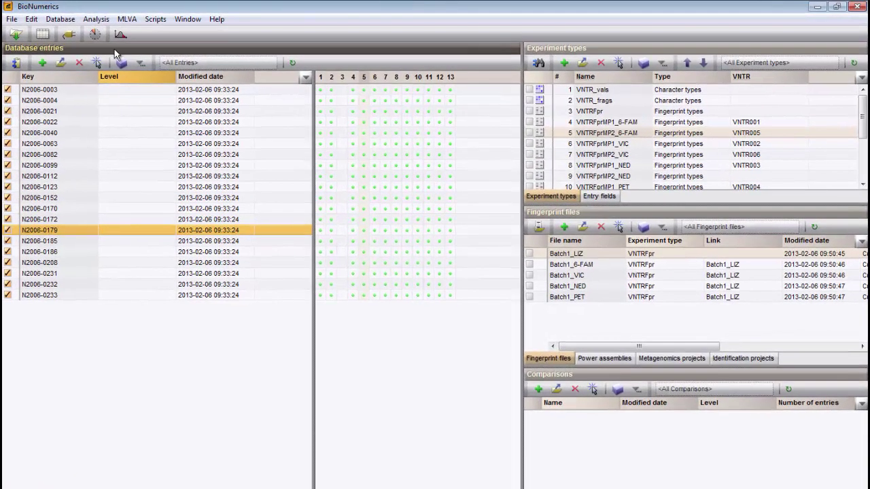
{"action": "left_click", "coordinate": [126, 19]}
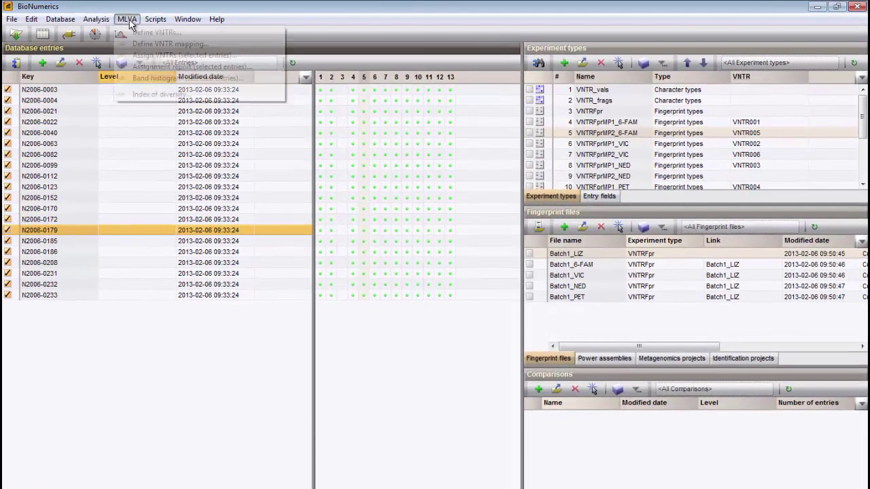
{"action": "left_click", "coordinate": [154, 100]}
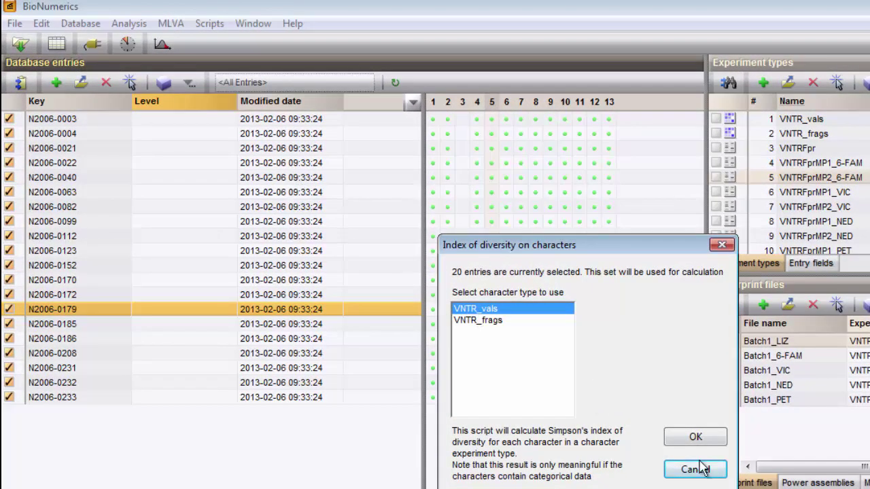
{"action": "left_click", "coordinate": [696, 439]}
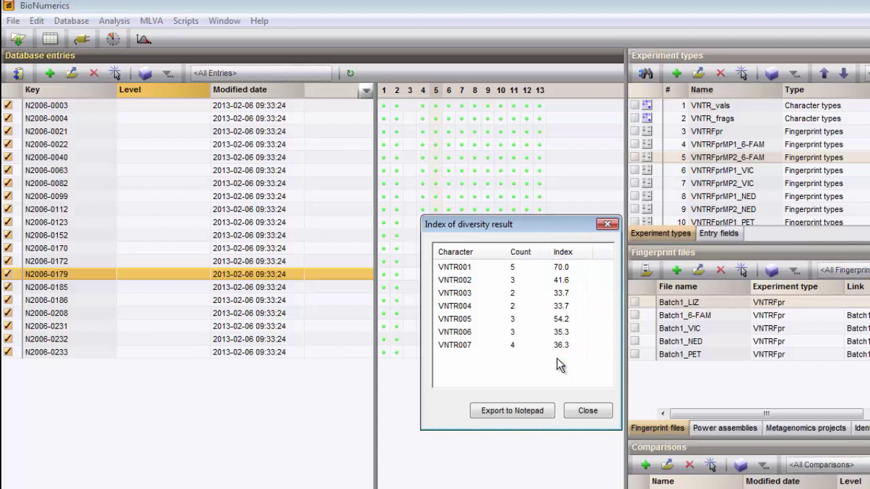
Export the diversity results to result.txt in Notepad, then close Notepad and the results dialog
{"action": "left_click", "coordinate": [527, 412]}
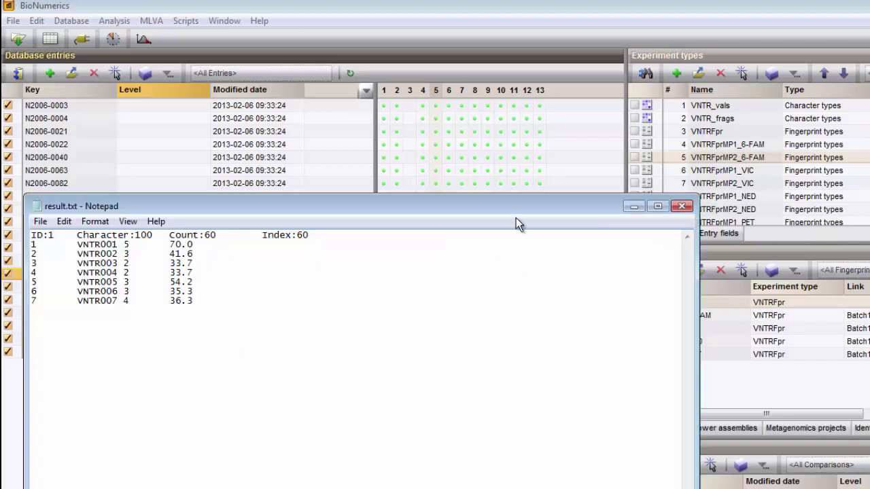
{"action": "left_click", "coordinate": [681, 206]}
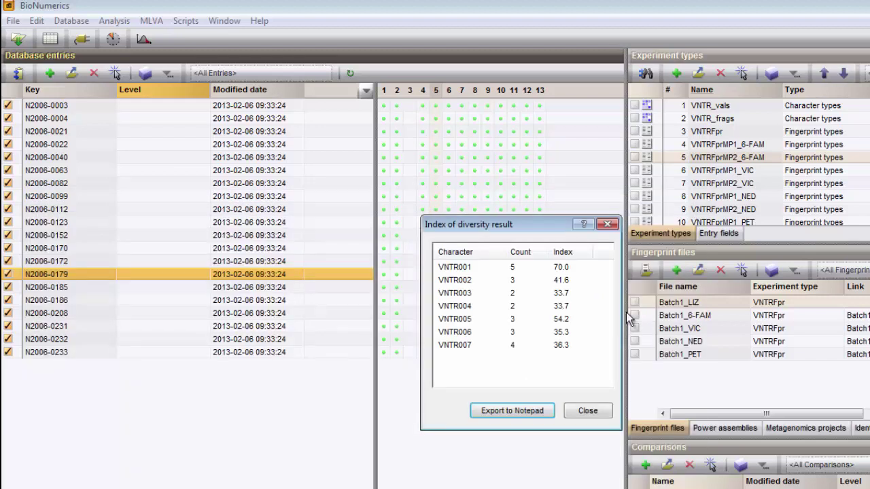
{"action": "left_click", "coordinate": [587, 411]}
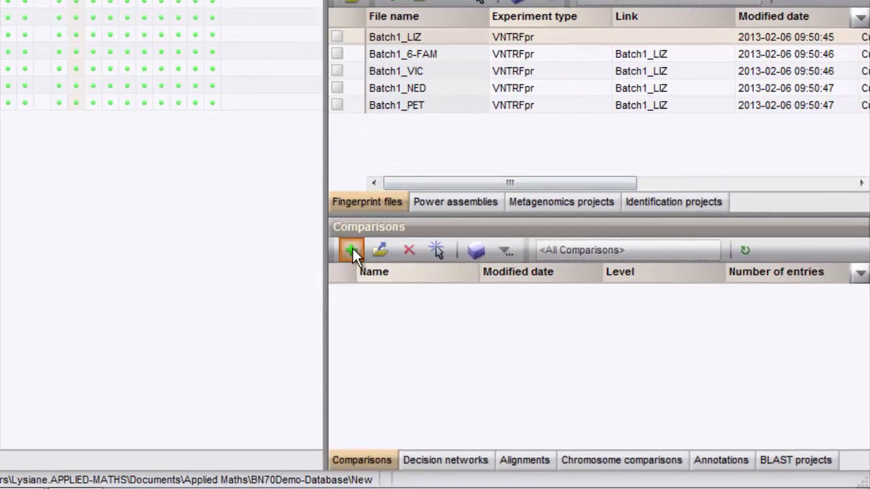
Create a comparison from the 20 selected entries and maximize its window
{"action": "left_click", "coordinate": [352, 247]}
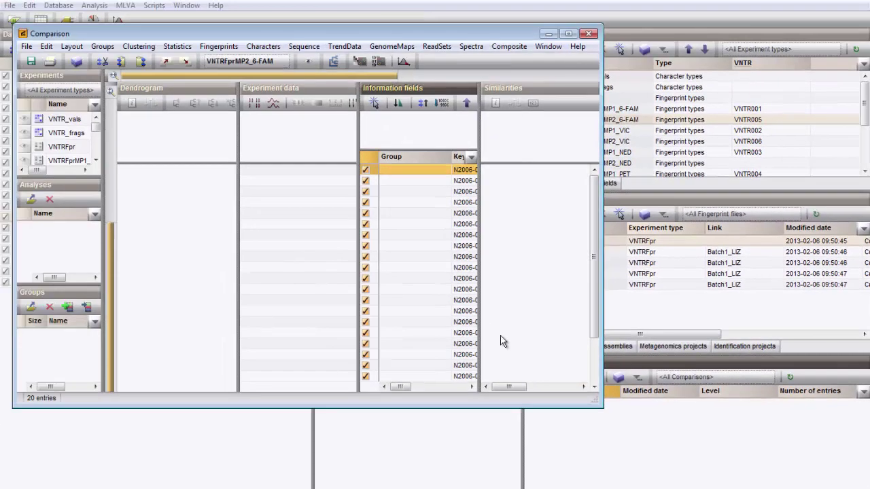
{"action": "left_click", "coordinate": [568, 34]}
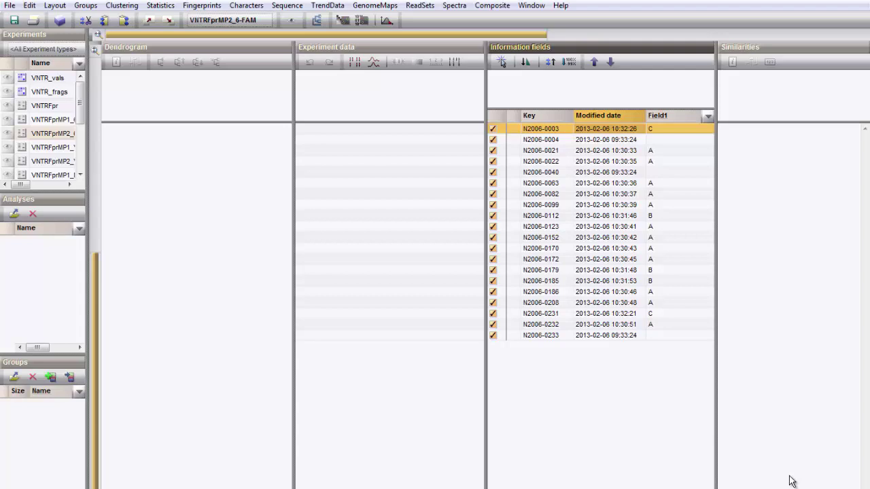
Create groups from the Field1 column, largest groups first, giving groups A, B, C and blank
{"action": "right_click", "coordinate": [673, 117]}
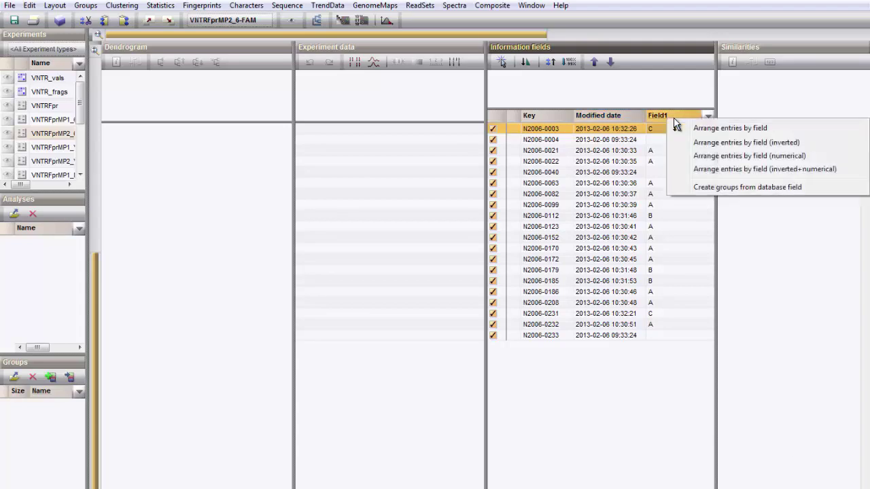
{"action": "left_click", "coordinate": [696, 189]}
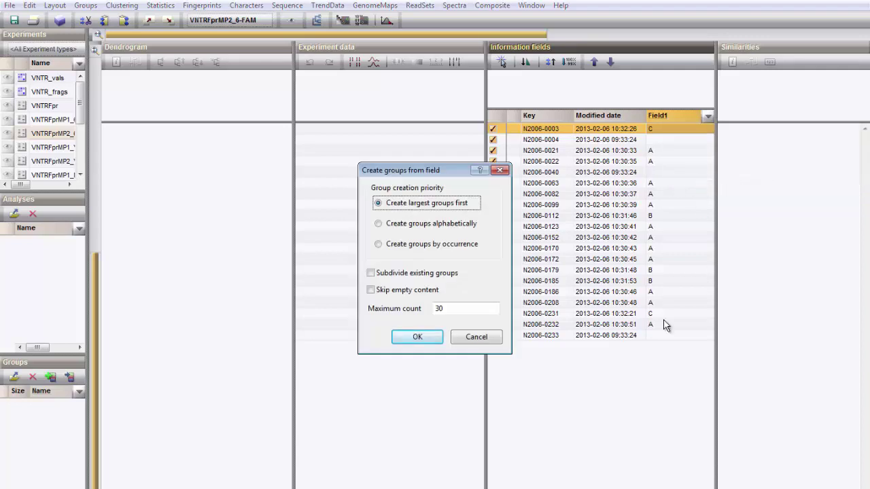
{"action": "left_click", "coordinate": [428, 337]}
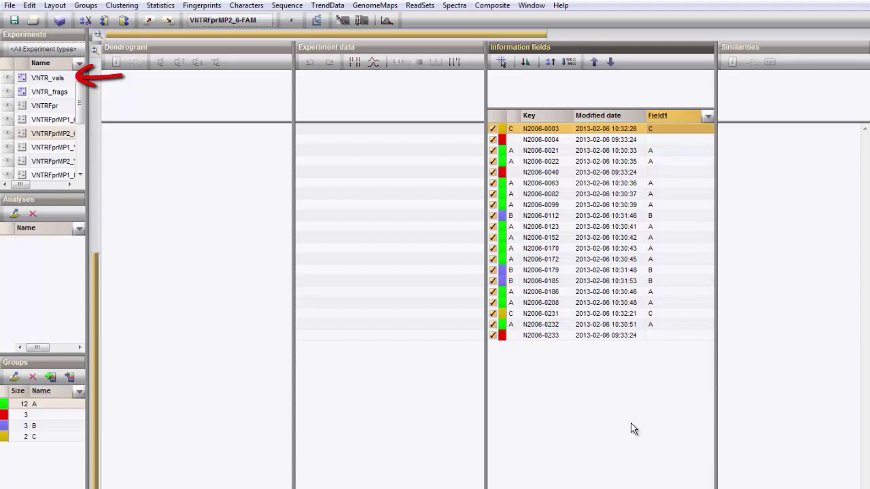
Show the VNTR_vals experiment with values and colours for VNTR001–VNTR007
{"action": "left_click", "coordinate": [7, 79]}
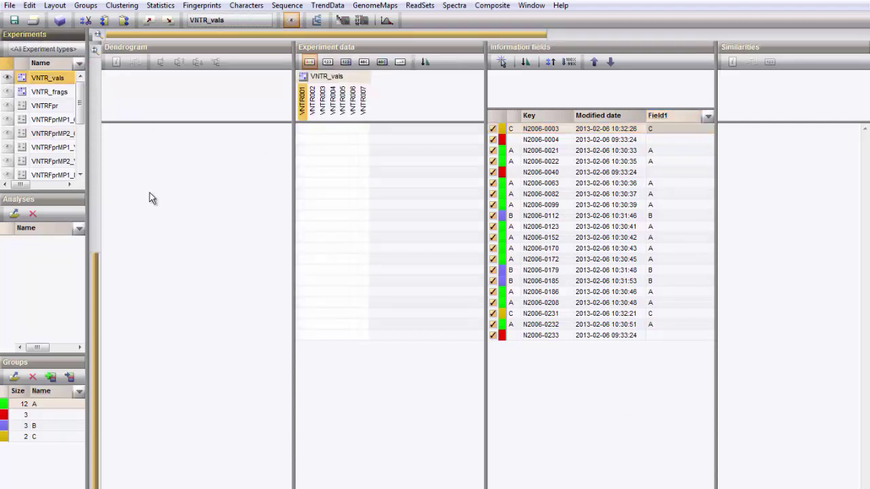
{"action": "left_click", "coordinate": [345, 60]}
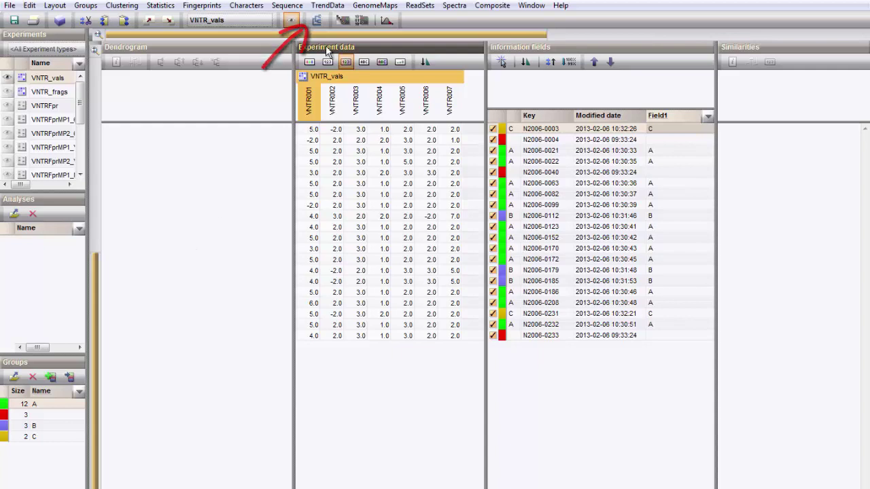
Create advanced cluster analysis 'MLVA1' using the MST for categorical data template
{"action": "left_click", "coordinate": [318, 21]}
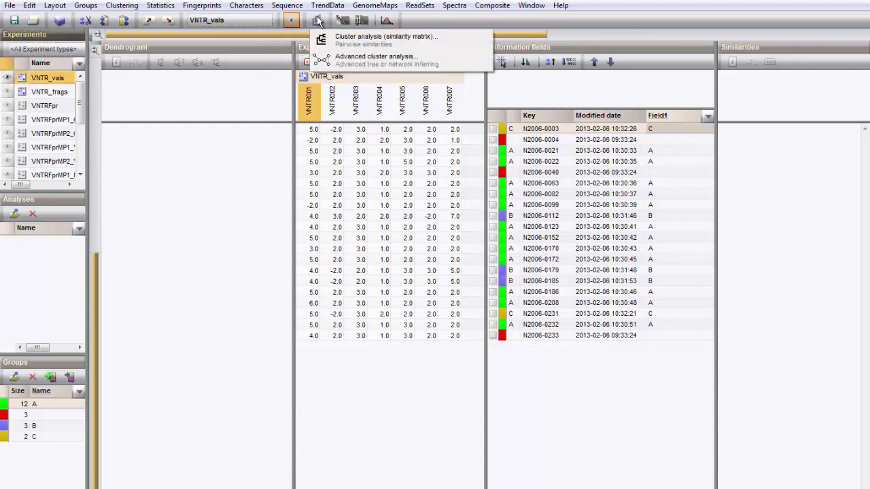
{"action": "left_click", "coordinate": [351, 58]}
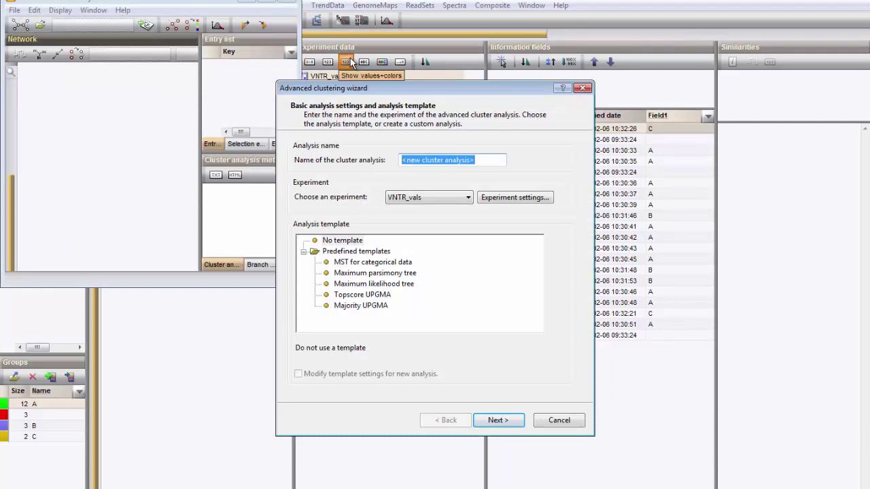
{"action": "type", "text": "ML"}
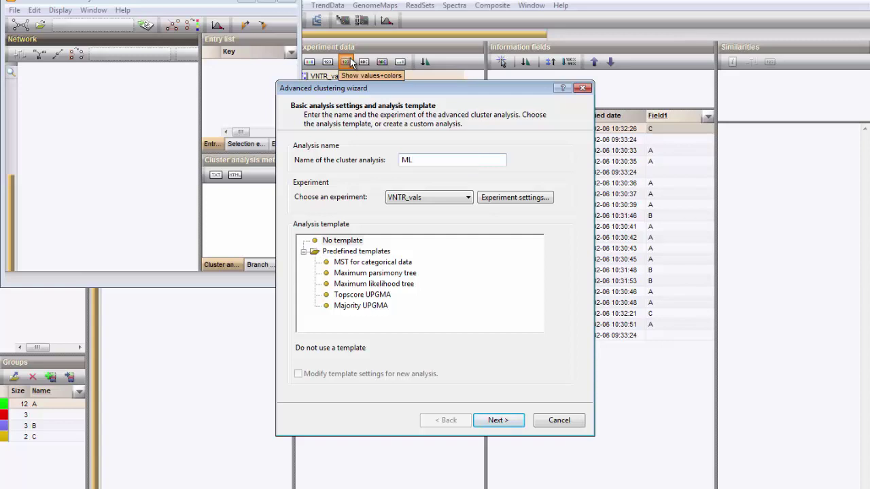
{"action": "type", "text": "VA1"}
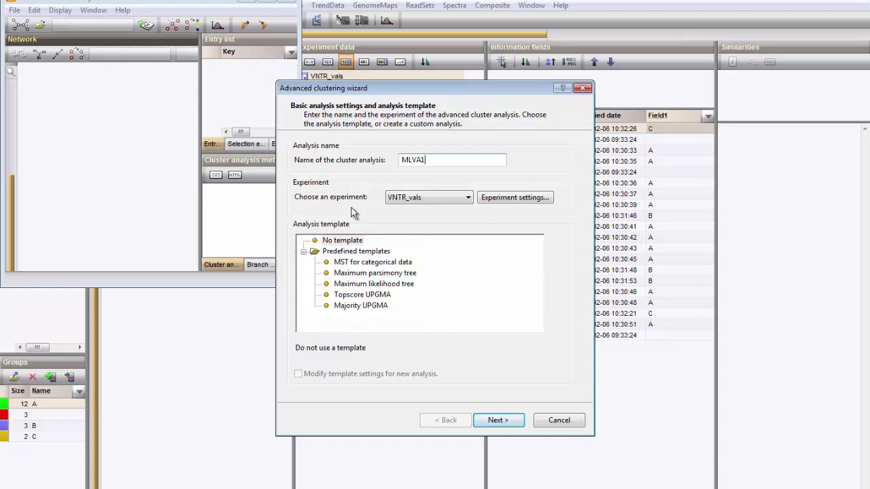
{"action": "left_click", "coordinate": [372, 263]}
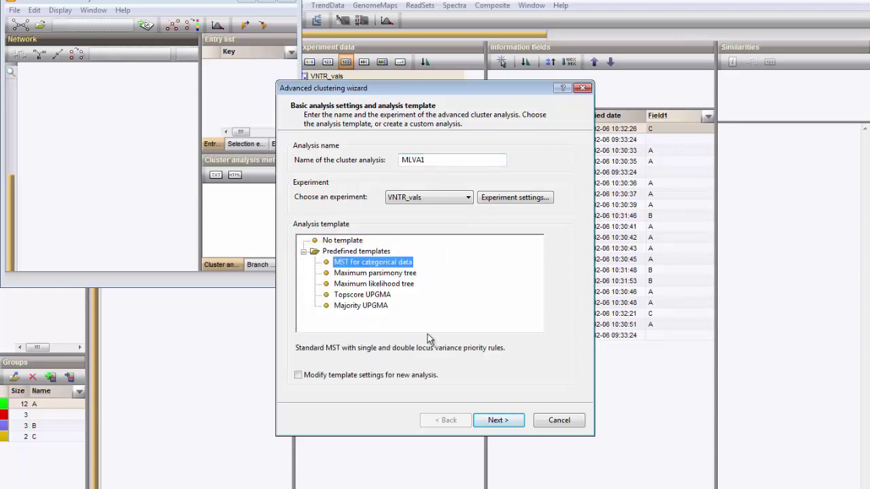
{"action": "left_click", "coordinate": [499, 420]}
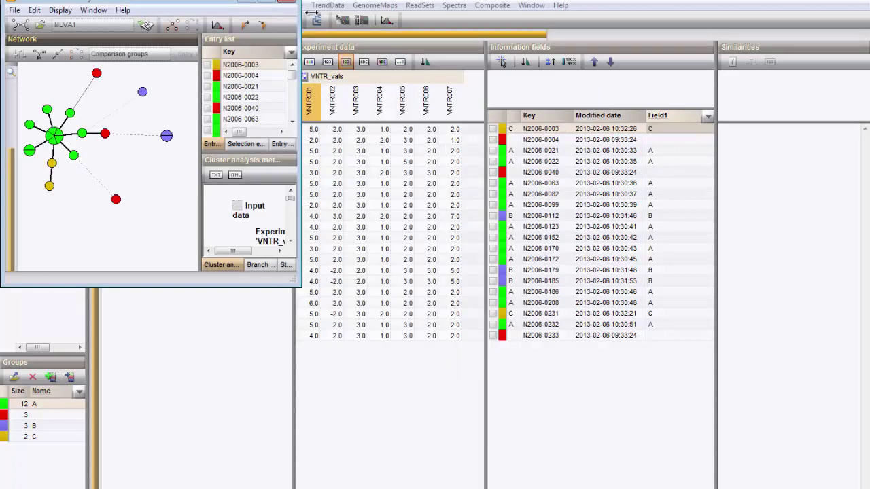
Maximize the MLVA1 analysis window and scroll the method panel to the priority rules
{"action": "left_click", "coordinate": [267, 2]}
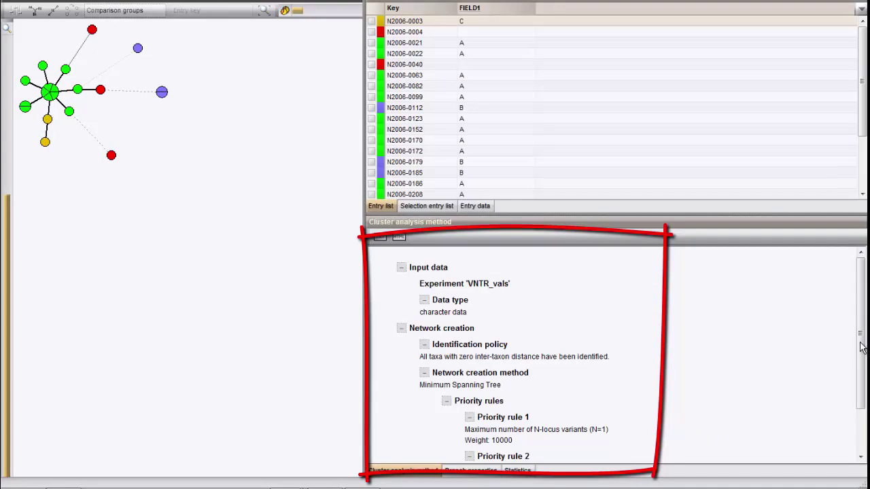
{"action": "left_click_drag", "start_coordinate": [862, 345], "coordinate": [862, 394]}
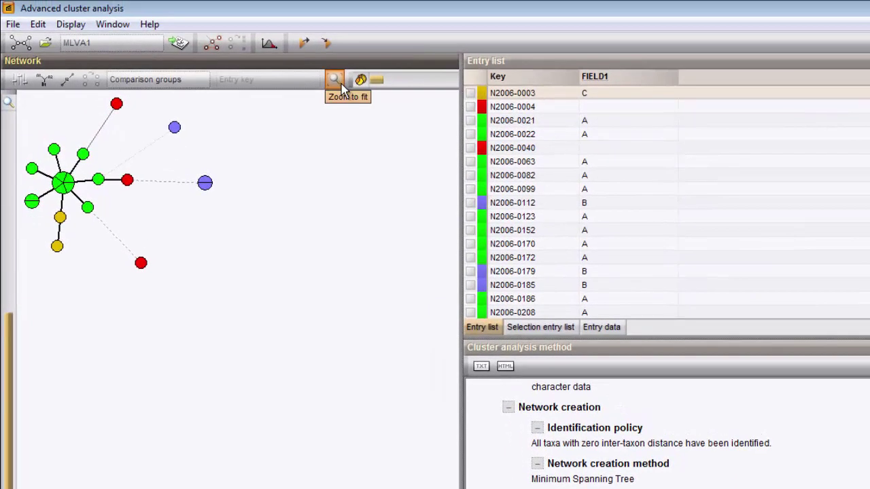
Zoom the MLVA1 tree to fit the pane, then shrink it slightly with the zoom slider
{"action": "left_click", "coordinate": [342, 84]}
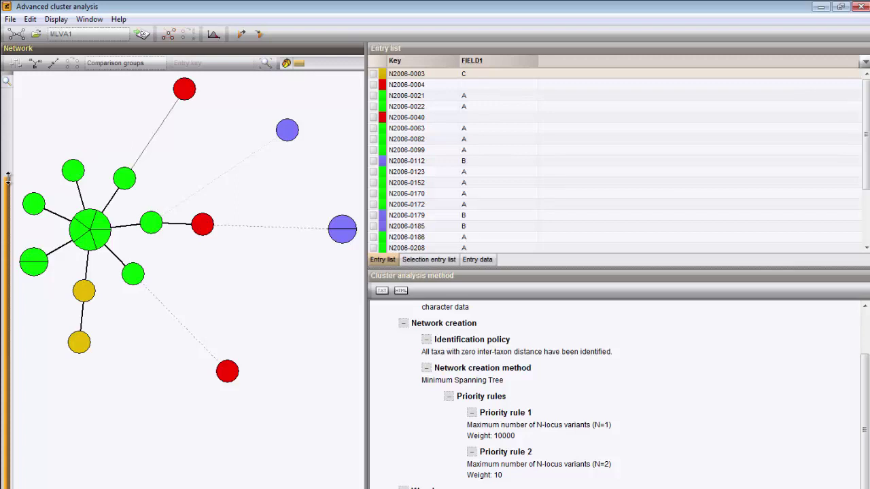
{"action": "mouse_move", "coordinate": [8, 178]}
{"action": "left_mouse_down"}
{"action": "mouse_move", "coordinate": [7, 207]}
{"action": "mouse_move", "coordinate": [6, 195]}
{"action": "left_mouse_up"}
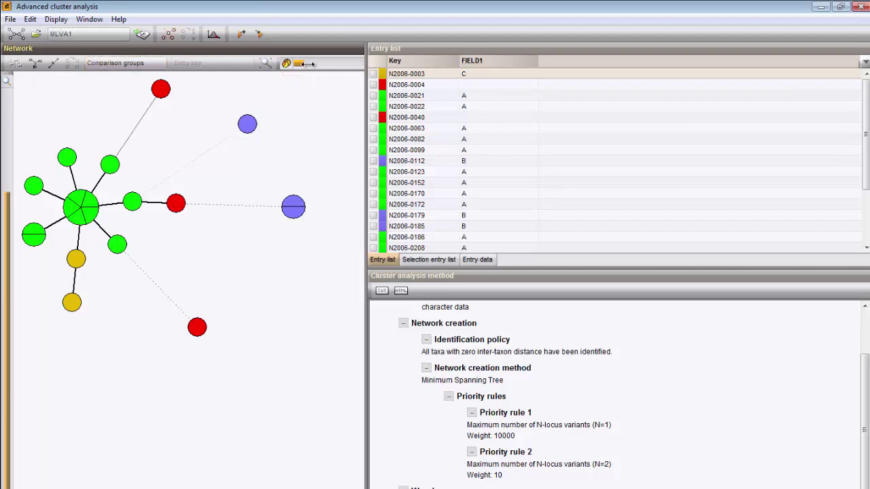
{"action": "scroll", "coordinate": [307, 63], "scroll_direction": "up", "scroll_amount": 2}
{"action": "scroll", "coordinate": [307, 64], "scroll_direction": "down", "scroll_amount": 3}
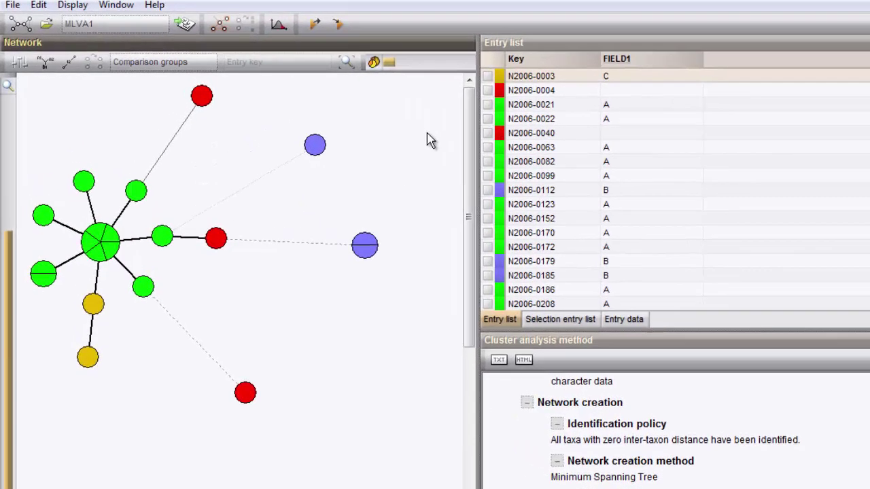
Start analysis 'MLVA2' from MST for categorical data with Modify template settings ticked
{"action": "left_click", "coordinate": [19, 24]}
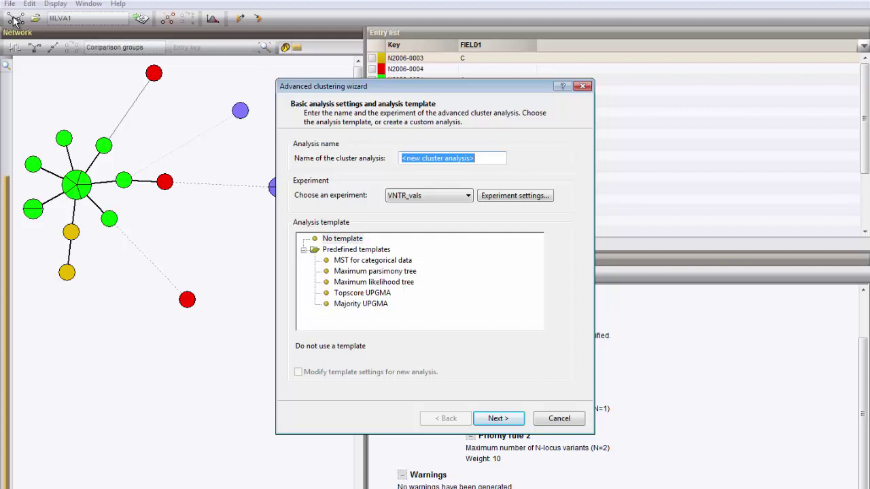
{"action": "left_click", "coordinate": [479, 158]}
{"action": "key", "text": "BackSpace"}
{"action": "key", "text": "BackSpace"}
{"action": "key", "text": "BackSpace"}
{"action": "key", "text": "BackSpace"}
{"action": "key", "text": "BackSpace"}
{"action": "key", "text": "BackSpace"}
{"action": "key", "text": "BackSpace"}
{"action": "key", "text": "BackSpace"}
{"action": "key", "text": "BackSpace"}
{"action": "key", "text": "BackSpace"}
{"action": "key", "text": "BackSpace"}
{"action": "key", "text": "BackSpace"}
{"action": "key", "text": "BackSpace"}
{"action": "key", "text": "BackSpace"}
{"action": "key", "text": "BackSpace"}
{"action": "key", "text": "BackSpace"}
{"action": "key", "text": "BackSpace"}
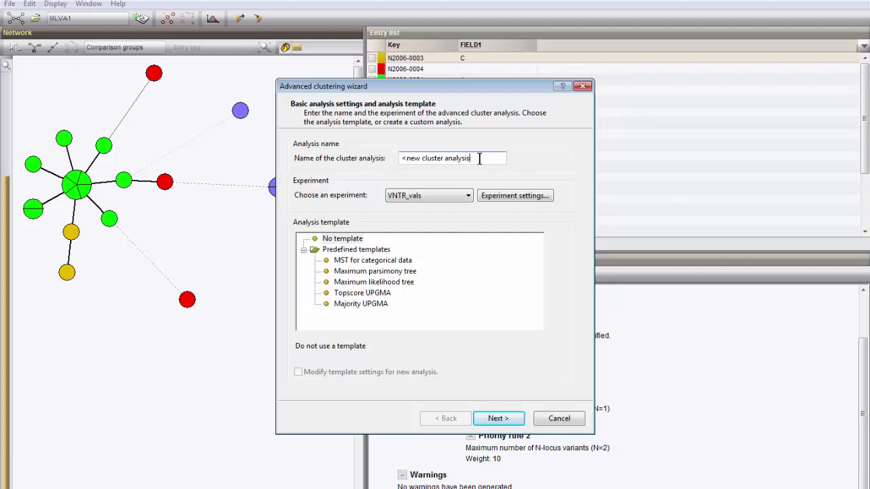
{"action": "key", "text": "BackSpace"}
{"action": "key", "text": "BackSpace"}
{"action": "key", "text": "BackSpace"}
{"action": "key", "text": "BackSpace"}
{"action": "key", "text": "BackSpace"}
{"action": "type", "text": "MLVA2"}
{"action": "left_click", "coordinate": [372, 263]}
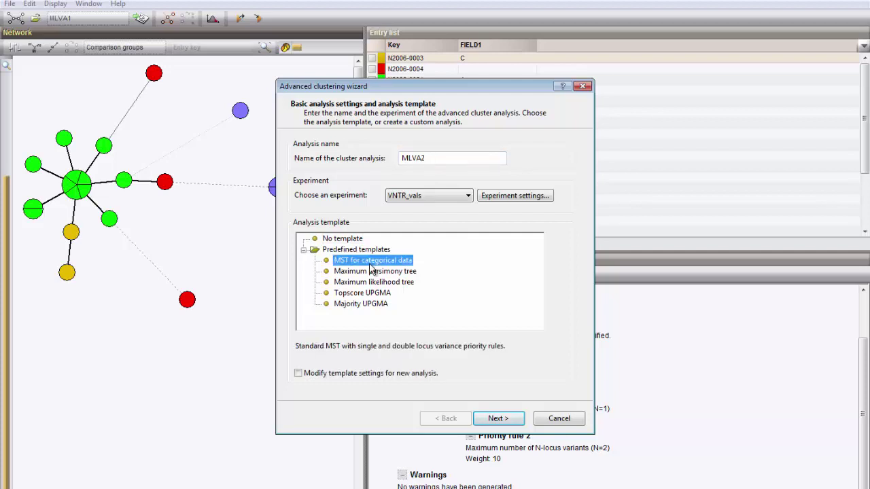
{"action": "left_click", "coordinate": [299, 375]}
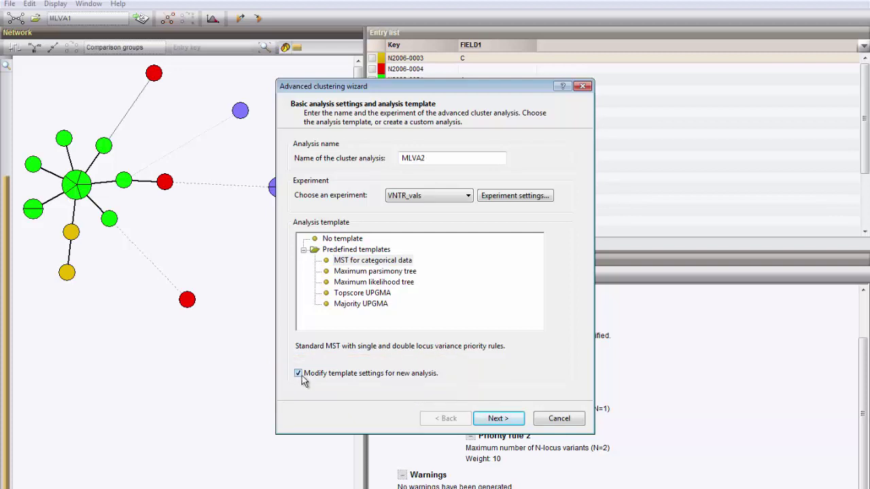
Add a 'Number of n-locus variants' priority rule with N=3, then continue to resampling options
{"action": "left_click", "coordinate": [494, 420]}
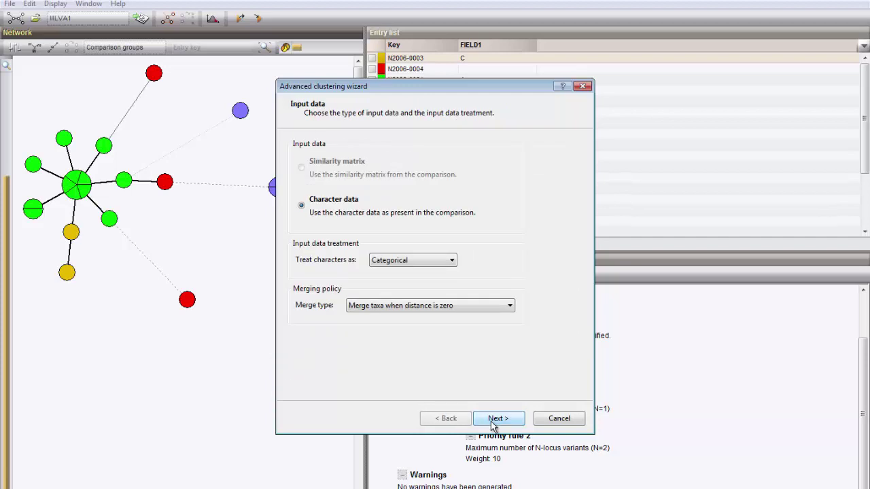
{"action": "left_click", "coordinate": [495, 420]}
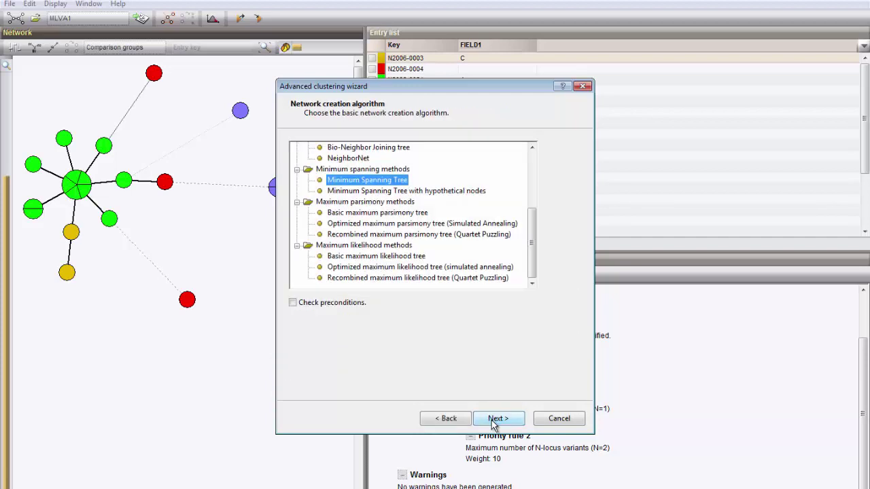
{"action": "left_click", "coordinate": [494, 420]}
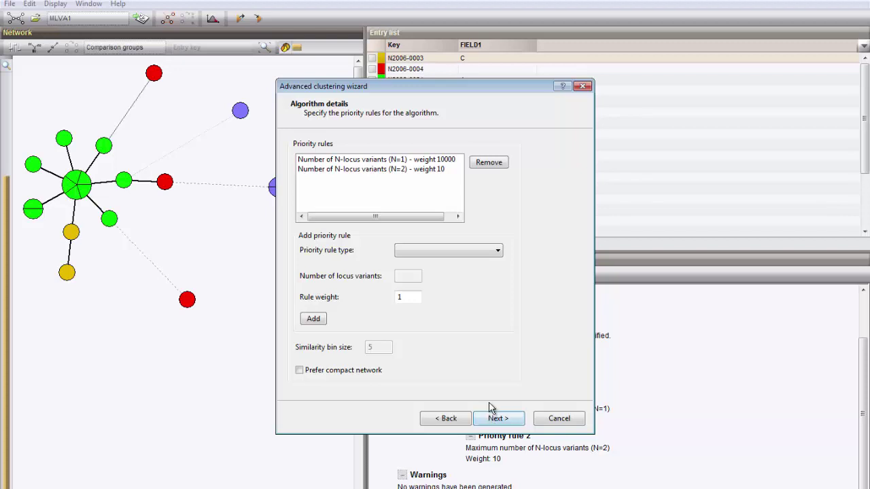
{"action": "left_click", "coordinate": [438, 253]}
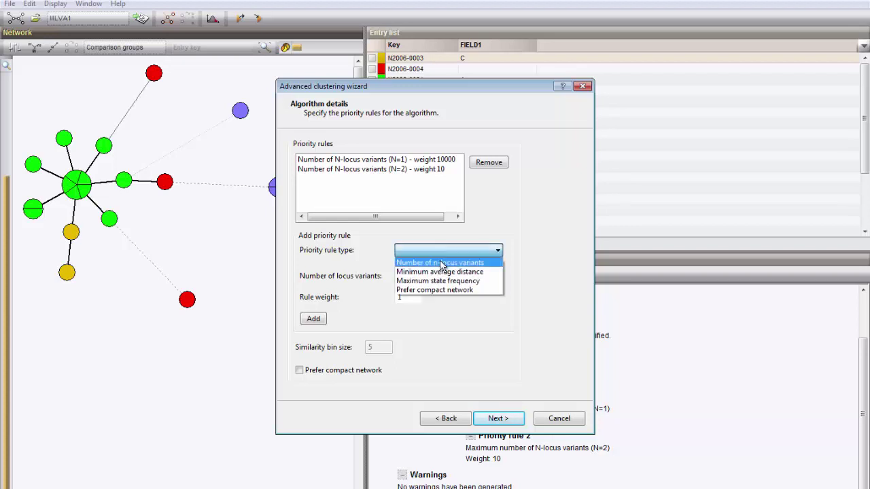
{"action": "left_click", "coordinate": [440, 264]}
{"action": "left_click", "coordinate": [410, 278]}
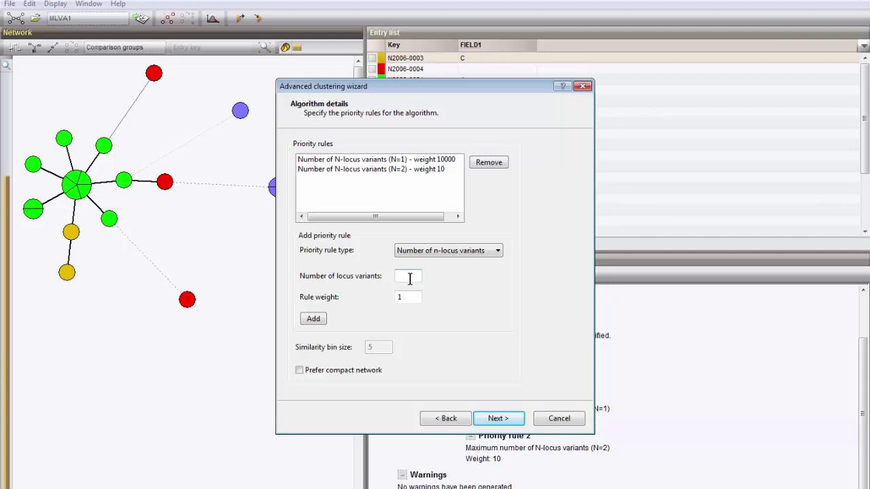
{"action": "type", "text": "3"}
{"action": "left_click", "coordinate": [322, 326]}
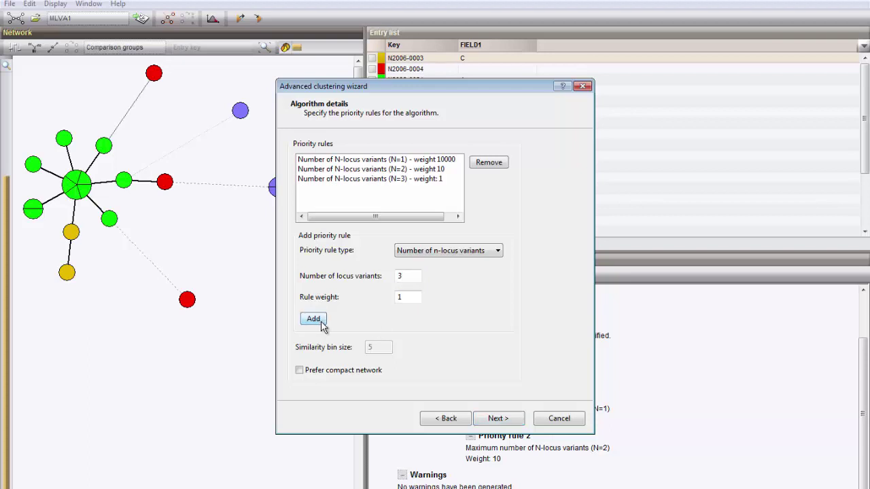
{"action": "left_click", "coordinate": [514, 424]}
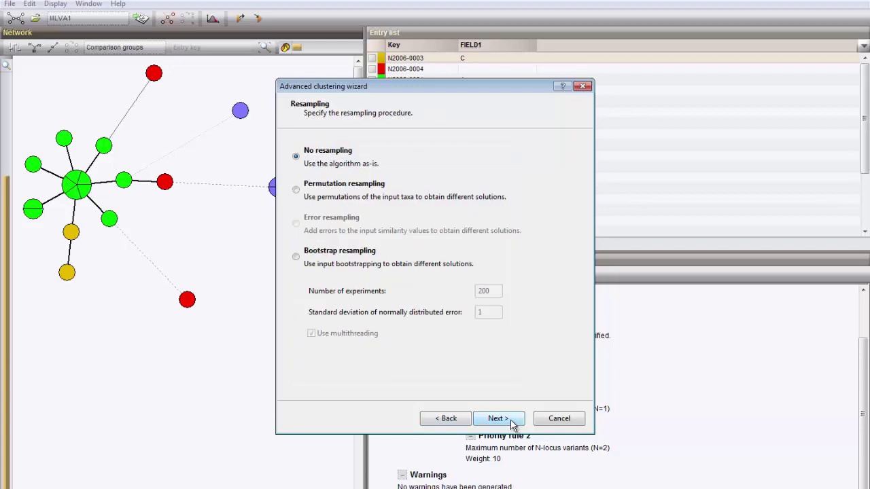
Build the MLVA2 network, label every node with its entry key, and fit it in view
{"action": "left_click", "coordinate": [515, 424]}
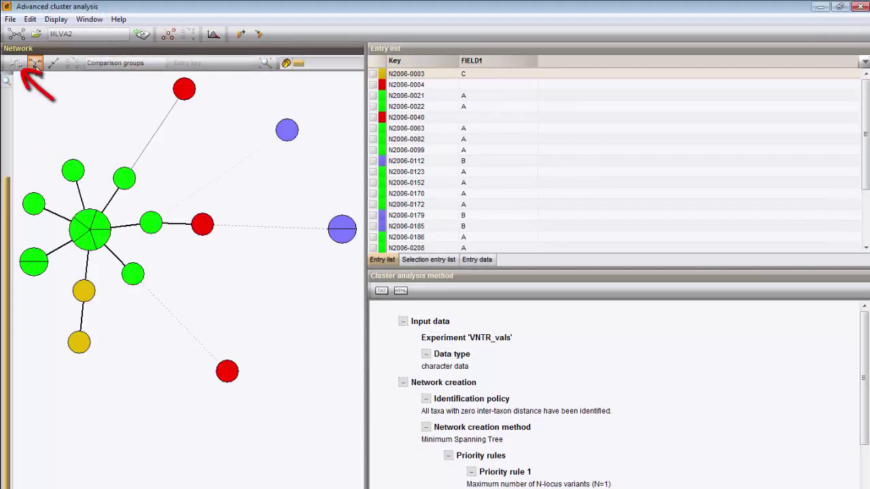
{"action": "left_click", "coordinate": [17, 64]}
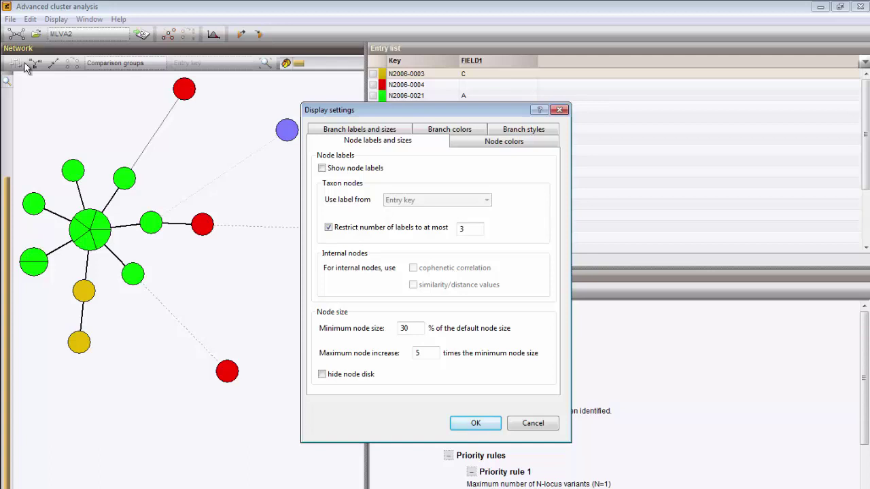
{"action": "left_click", "coordinate": [322, 168]}
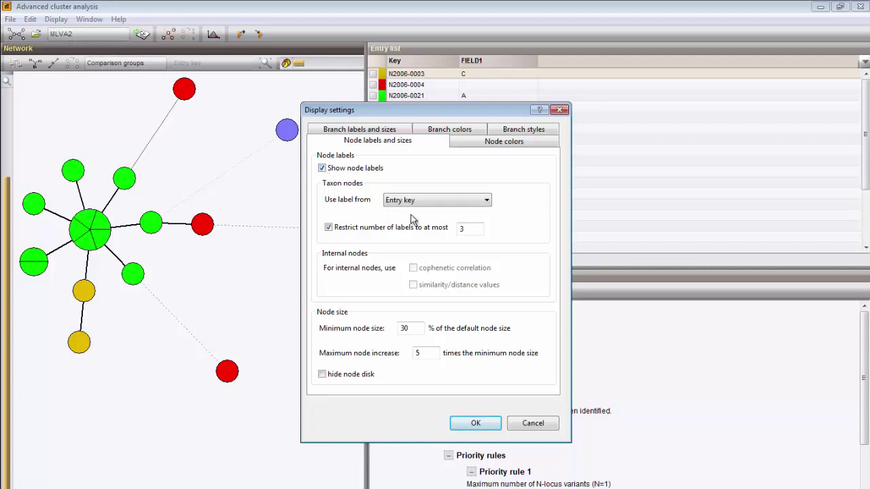
{"action": "left_click", "coordinate": [498, 425]}
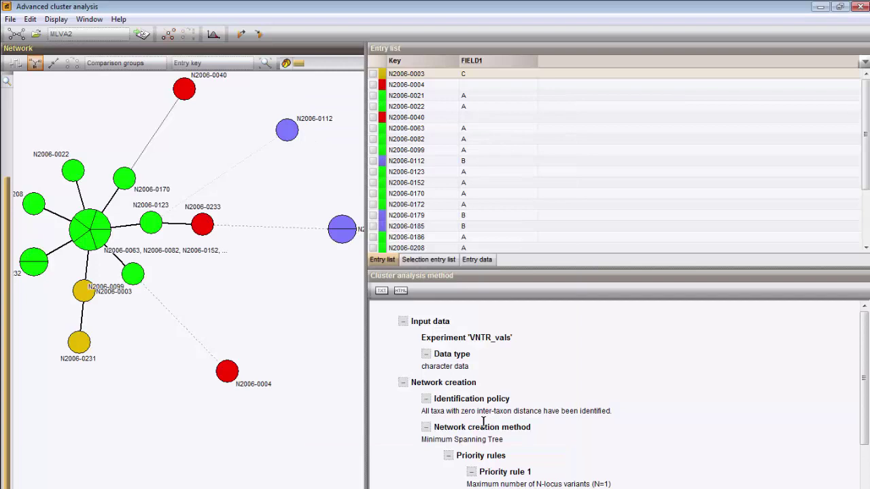
{"action": "left_click", "coordinate": [265, 62]}
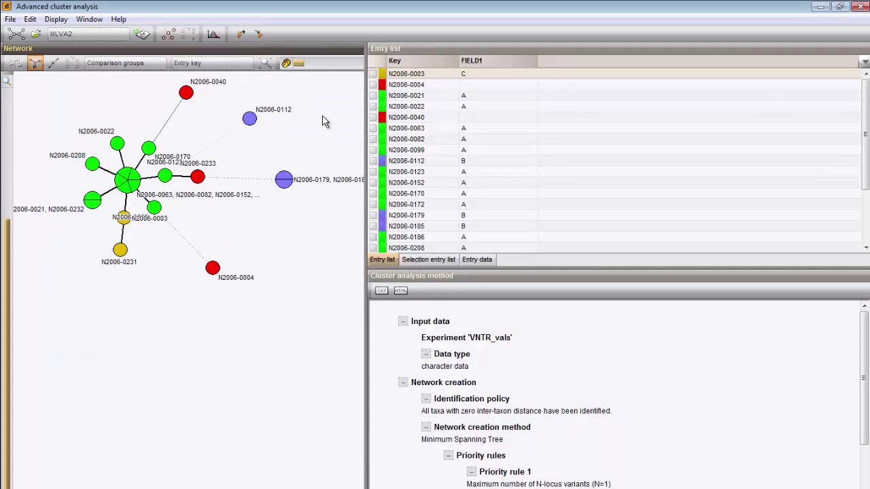
Show branch distance values such as 1.00, 4.00 and 5.00, then reopen Display settings
{"action": "left_click", "coordinate": [33, 64]}
{"action": "left_click", "coordinate": [33, 64]}
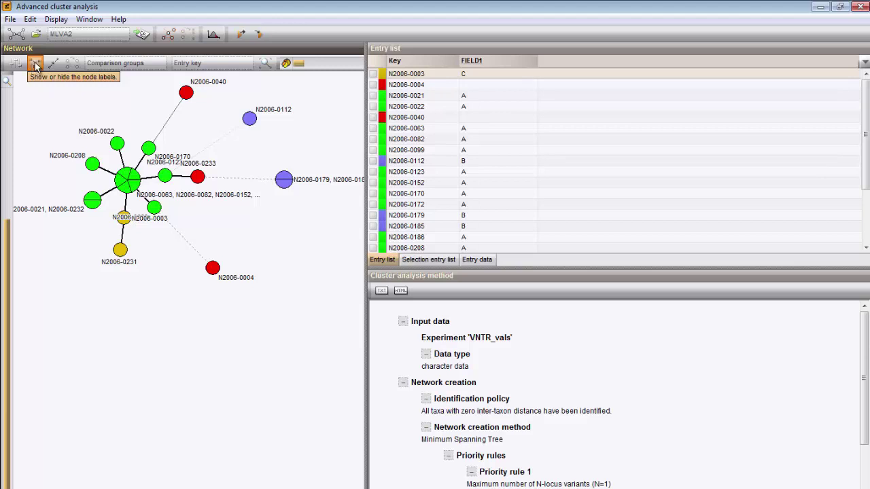
{"action": "left_click", "coordinate": [53, 64]}
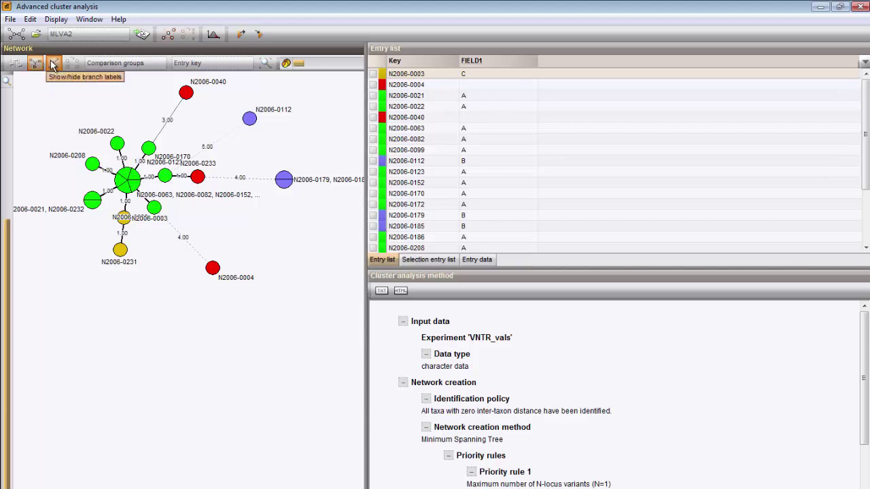
{"action": "left_click", "coordinate": [19, 65]}
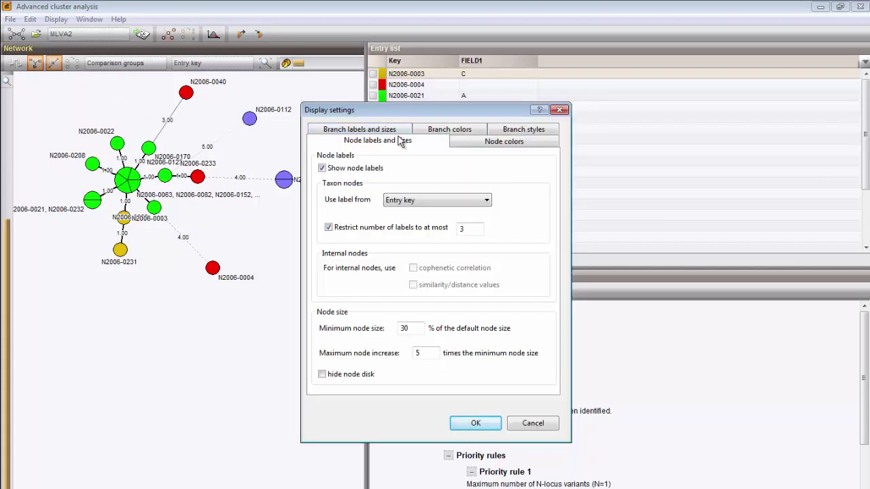
Use branch-length styling: solid up to 3, dashed up to 4, dotted above 4
{"action": "left_click", "coordinate": [518, 131]}
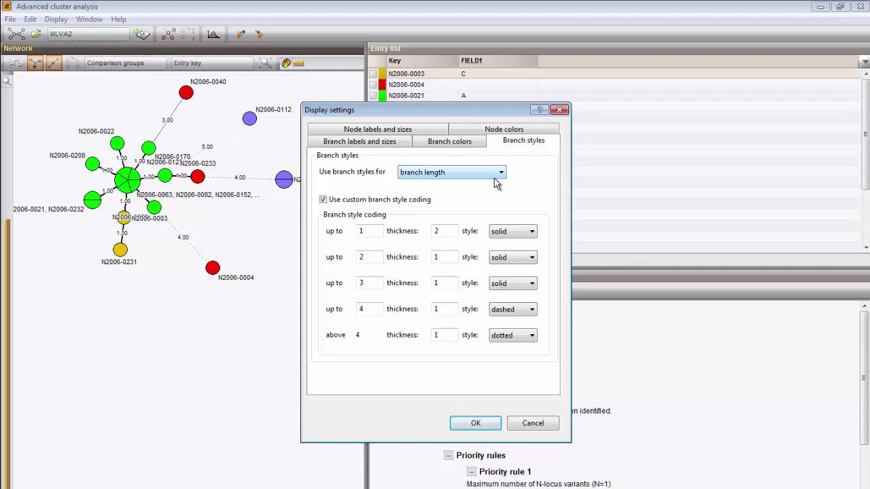
{"action": "left_click", "coordinate": [534, 423]}
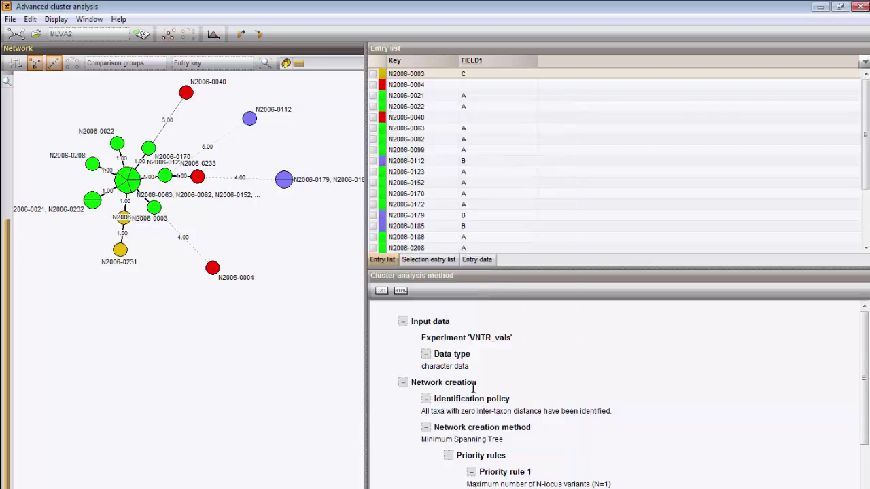
Start File > Copy image to clipboard with the Metafile format selected
{"action": "left_click", "coordinate": [56, 19]}
{"action": "left_click", "coordinate": [56, 19]}
{"action": "left_click", "coordinate": [10, 19]}
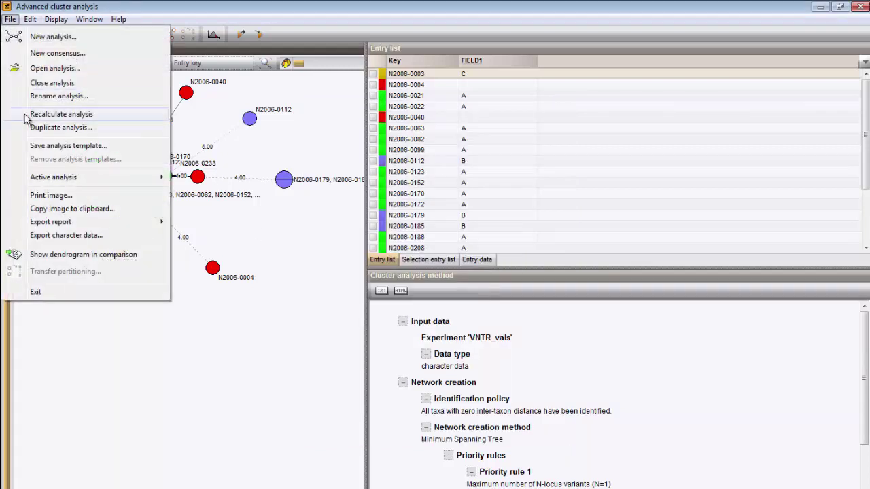
{"action": "left_click", "coordinate": [67, 209]}
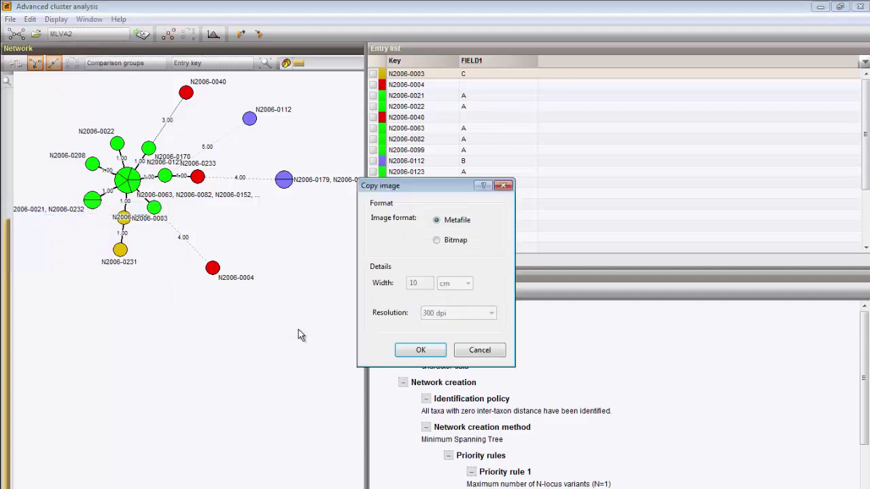